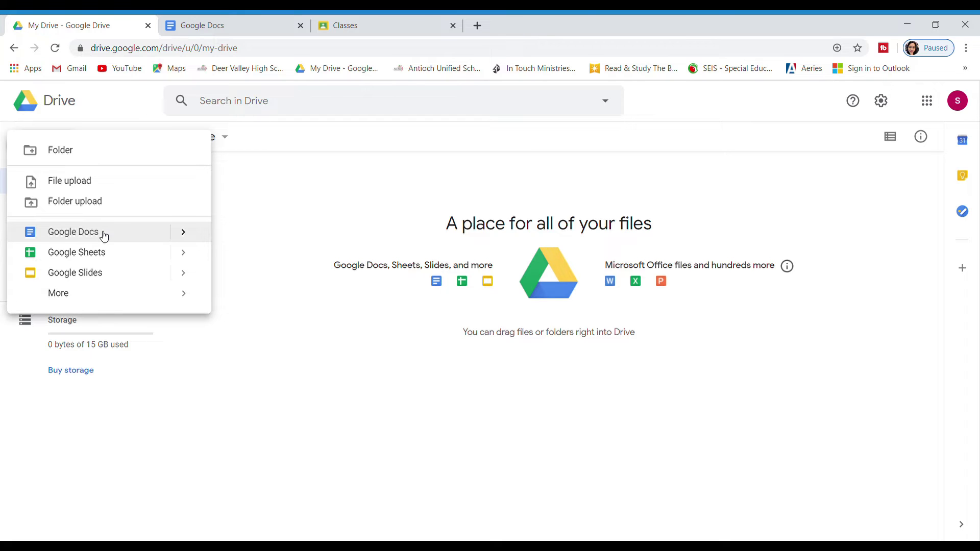
Dismiss the new-item list and switch My Drive to the list layout.
left_click(263, 209)
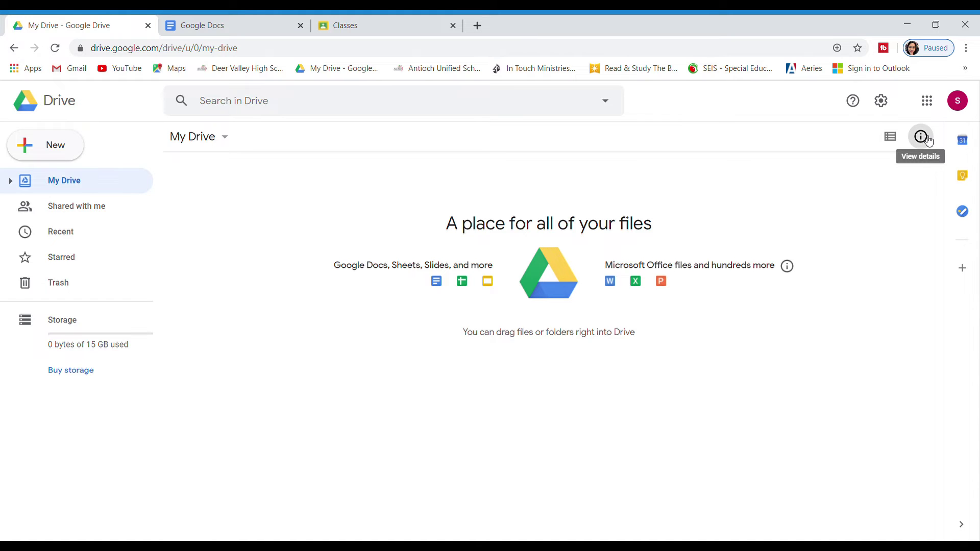
left_click(893, 138)
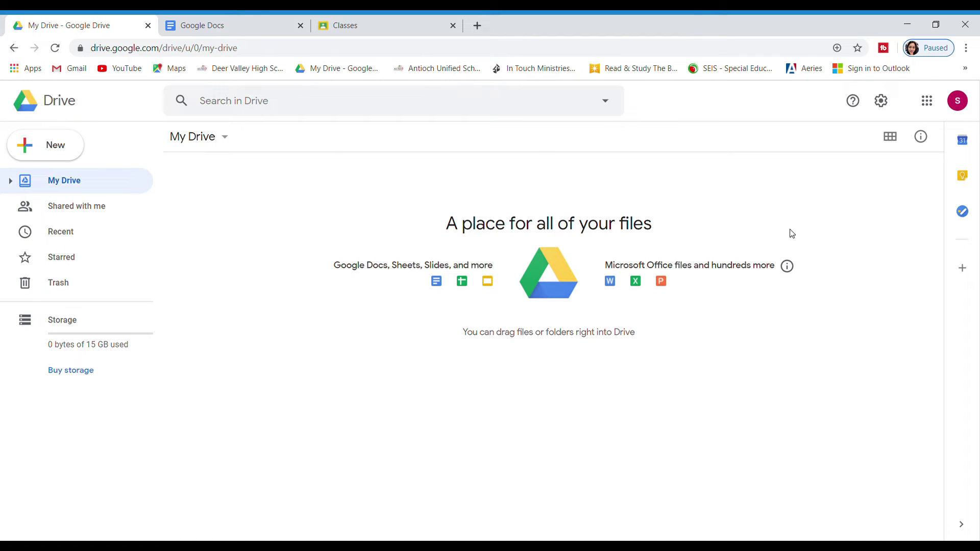
Switch to Google Classroom and open the Classwork page of the Math class with section A.
left_click(253, 28)
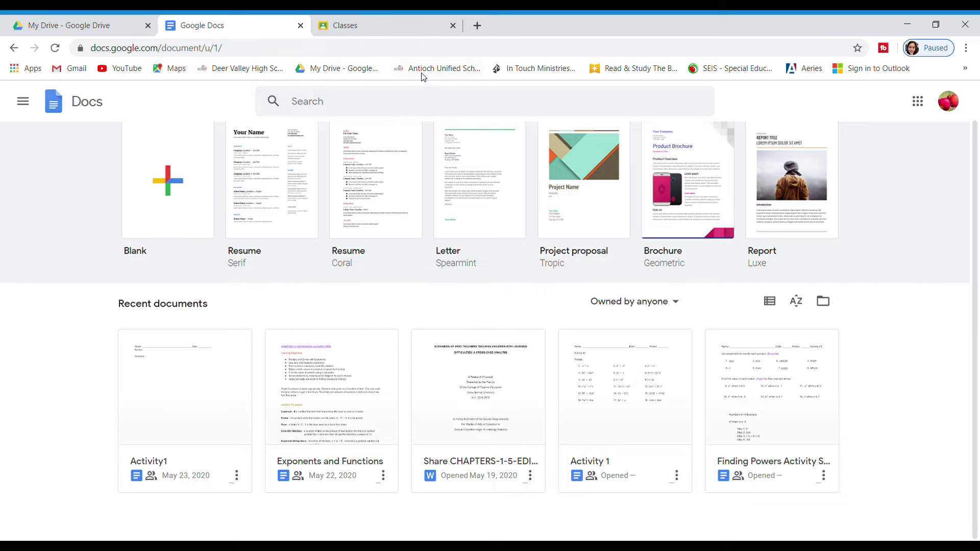
left_click(389, 24)
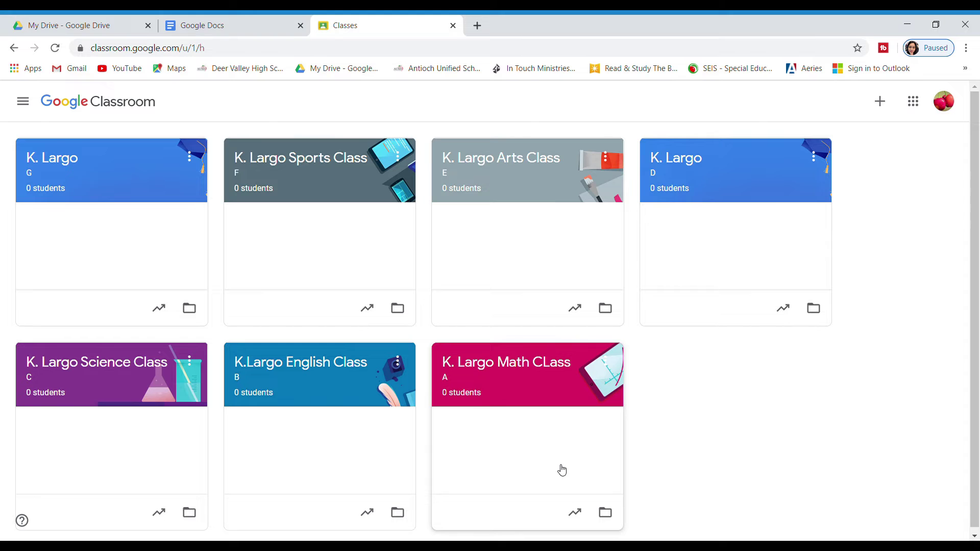
left_click(527, 366)
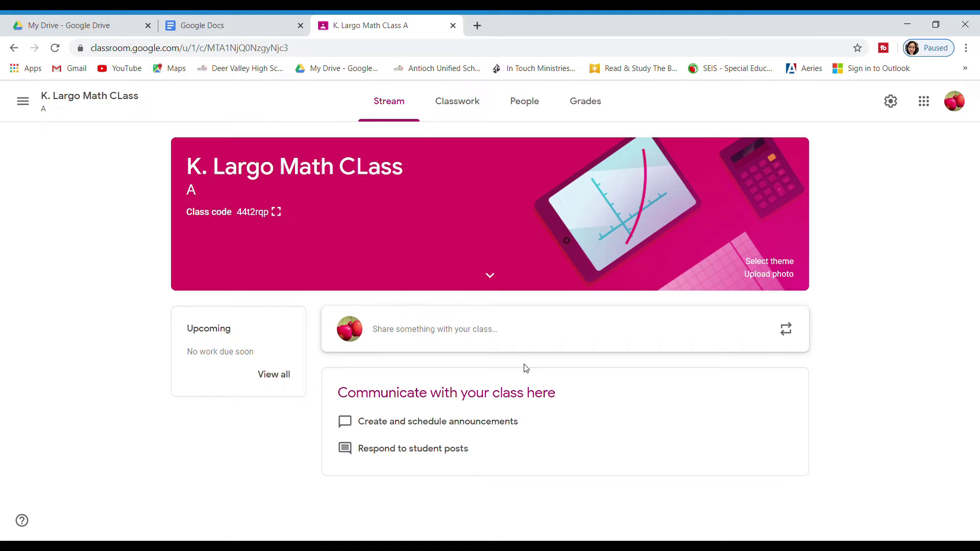
left_click(459, 106)
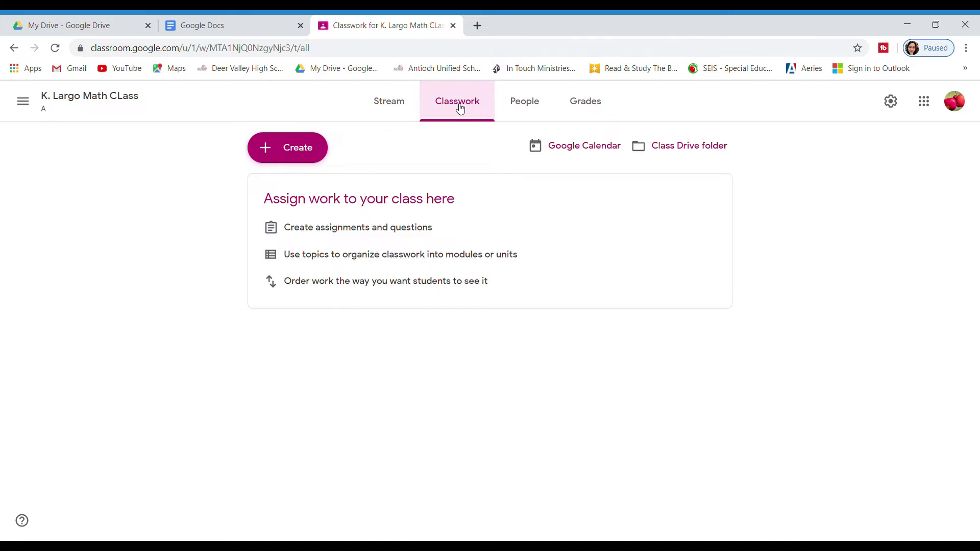
Create a new classwork material titled "Exponents and Functions".
left_click(276, 153)
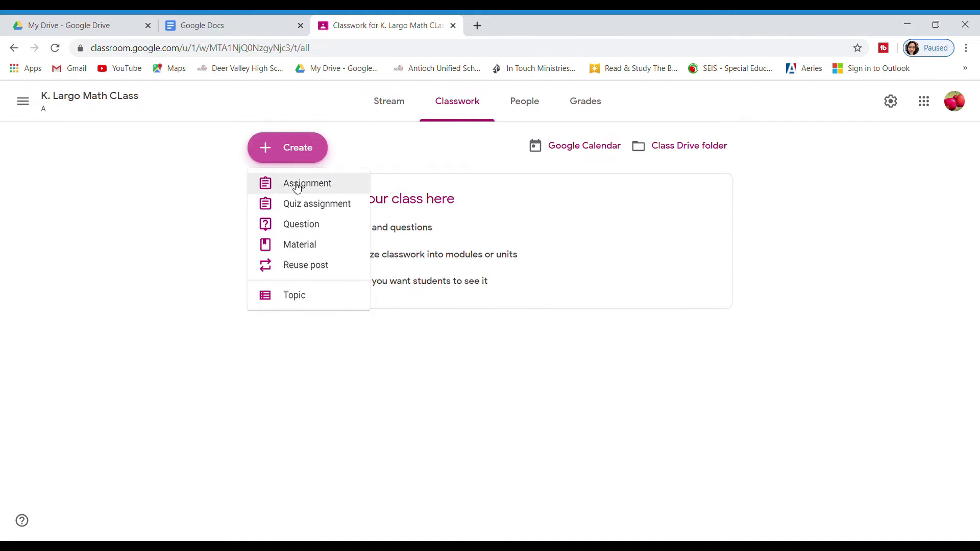
left_click(300, 250)
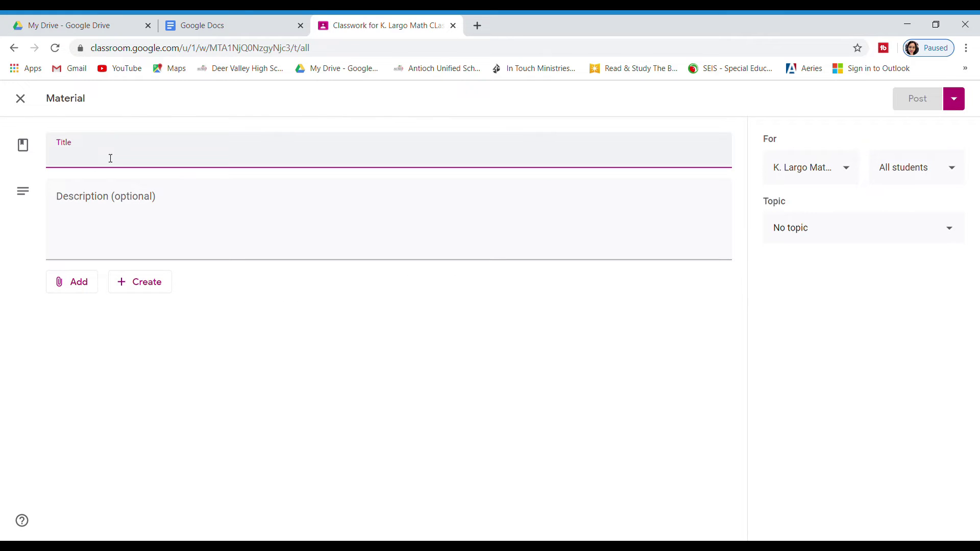
type("Exponen")
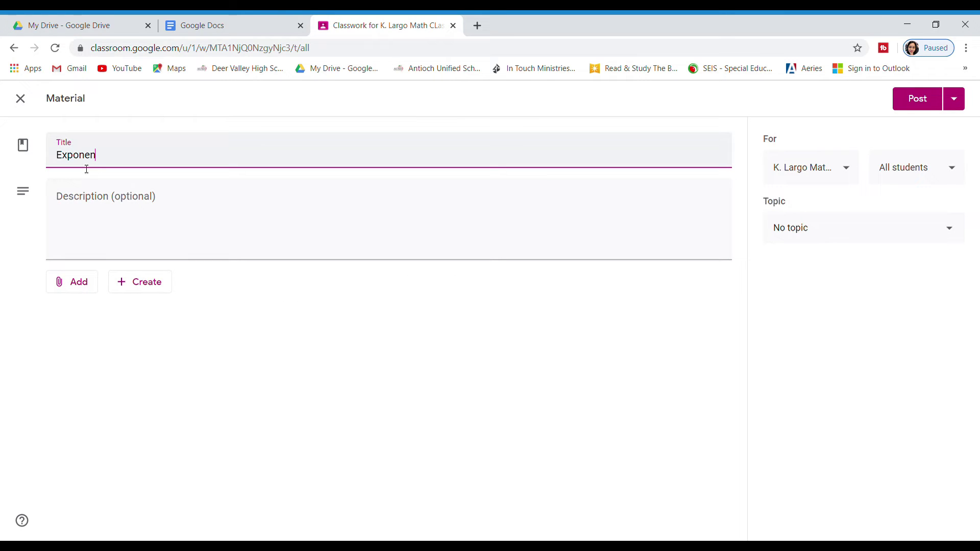
type("ts and Functions")
Enter the material's description "Read the lesson material along with given examples.".
left_click(64, 206)
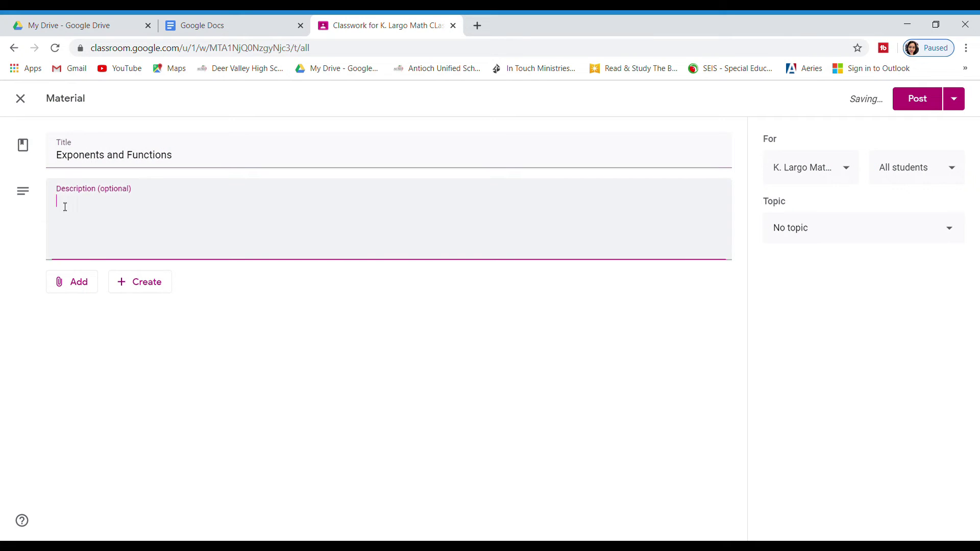
type("Read the le")
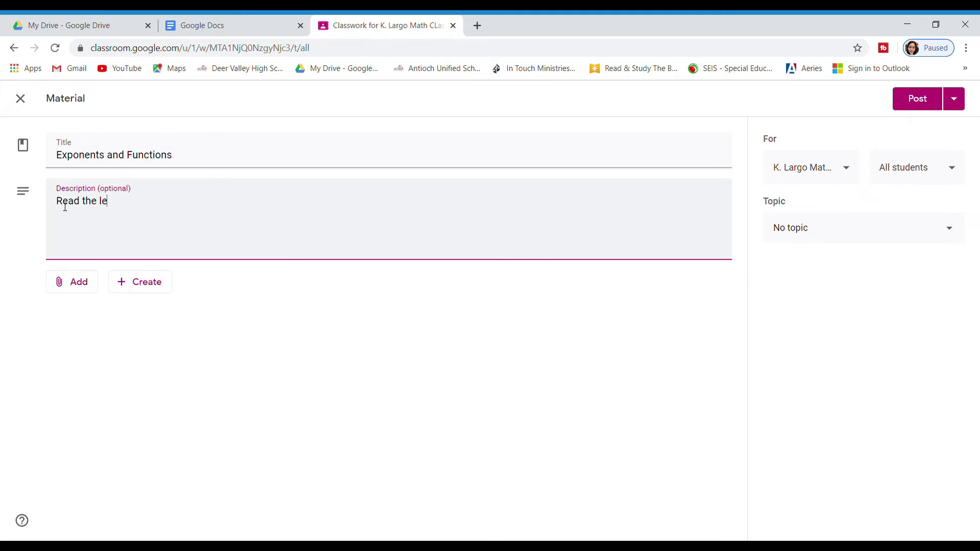
type("sson material alng")
key("BackSpace")
key("BackSpace")
type("ong with")
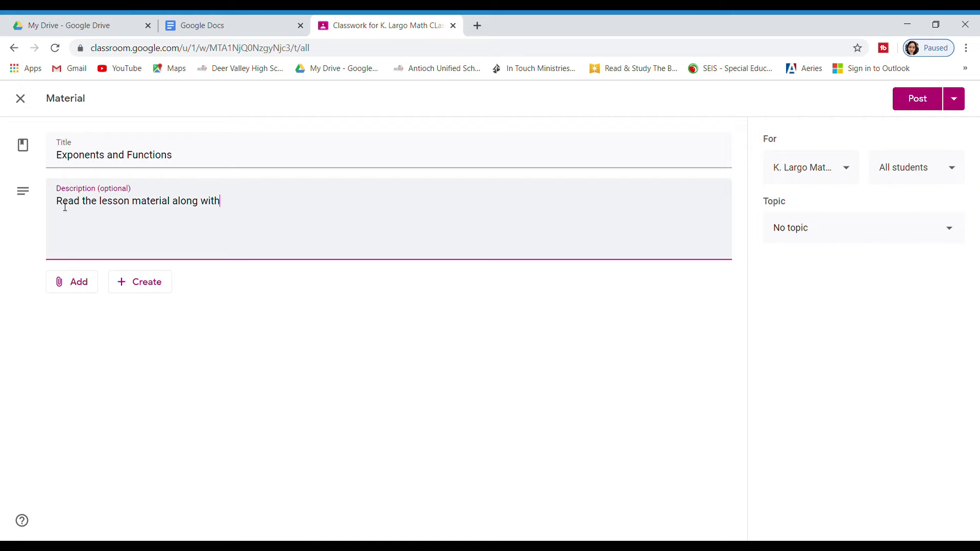
type(" given examples.")
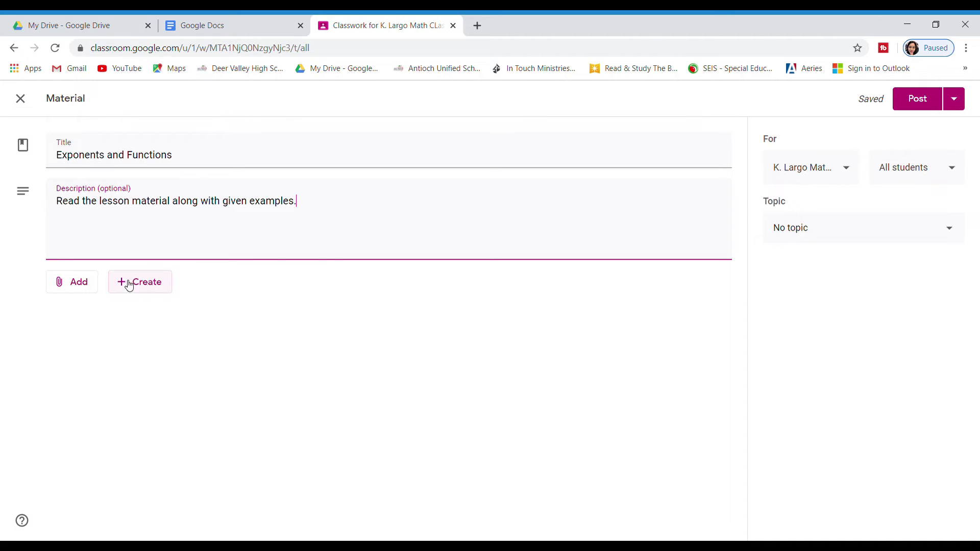
Attach the Exponents and Functions document from Google Drive to the material.
left_click(76, 284)
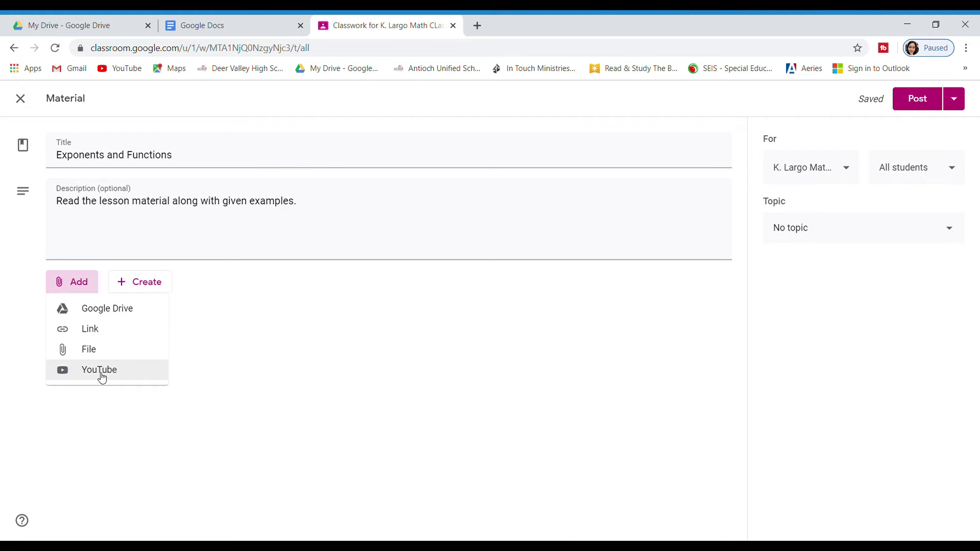
left_click(115, 312)
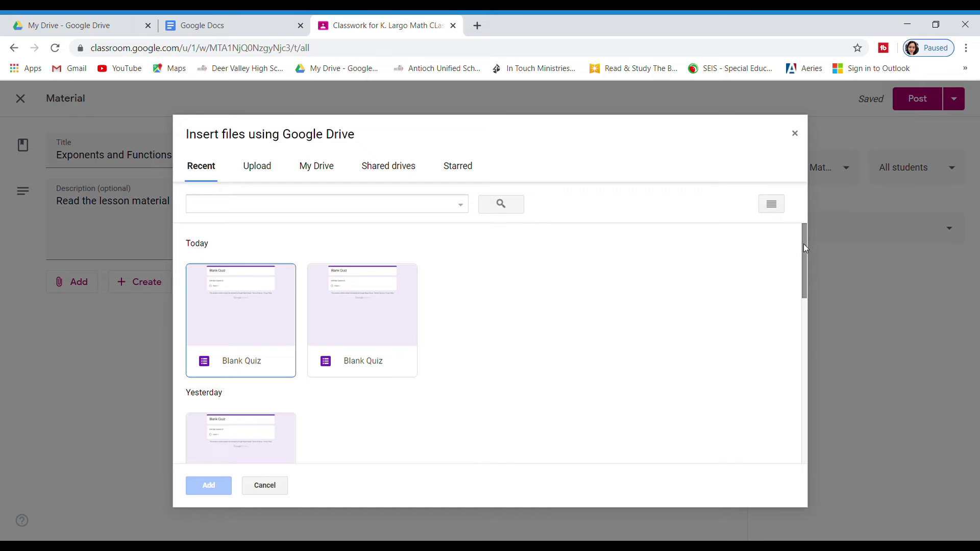
left_click_drag(802, 247, 803, 250)
scroll(808, 332, "down", 2)
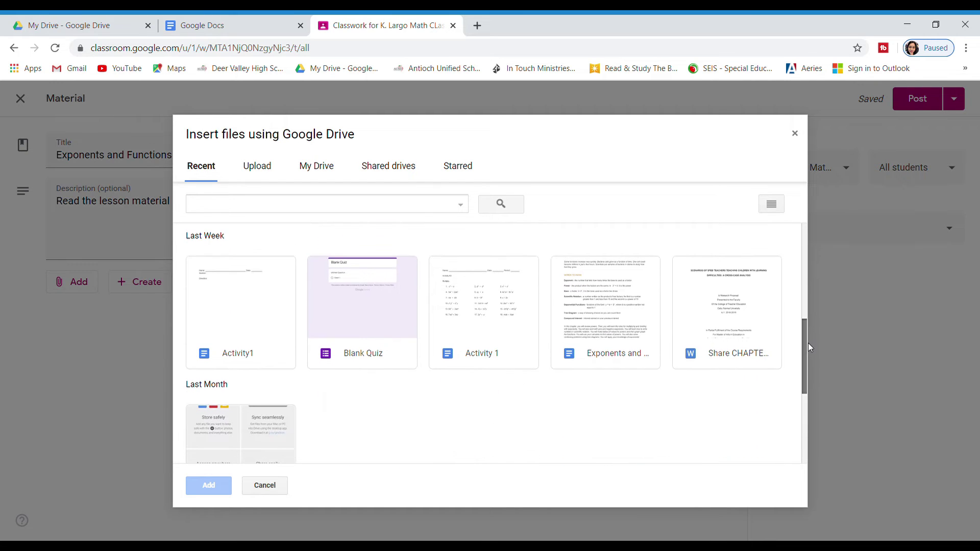
left_click(613, 328)
double_click(612, 327)
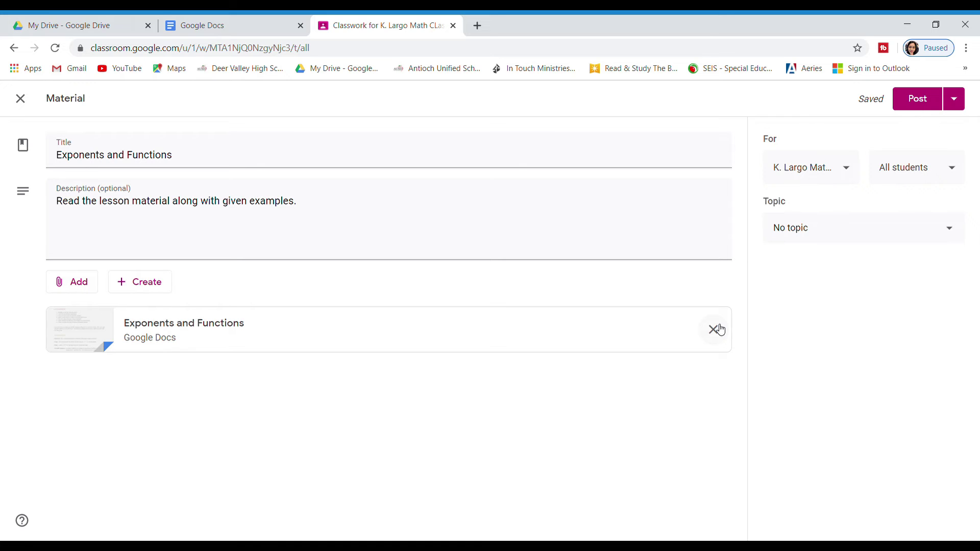
Create the topic "Exponents and Functions" for the material and post it to the class.
left_click(850, 172)
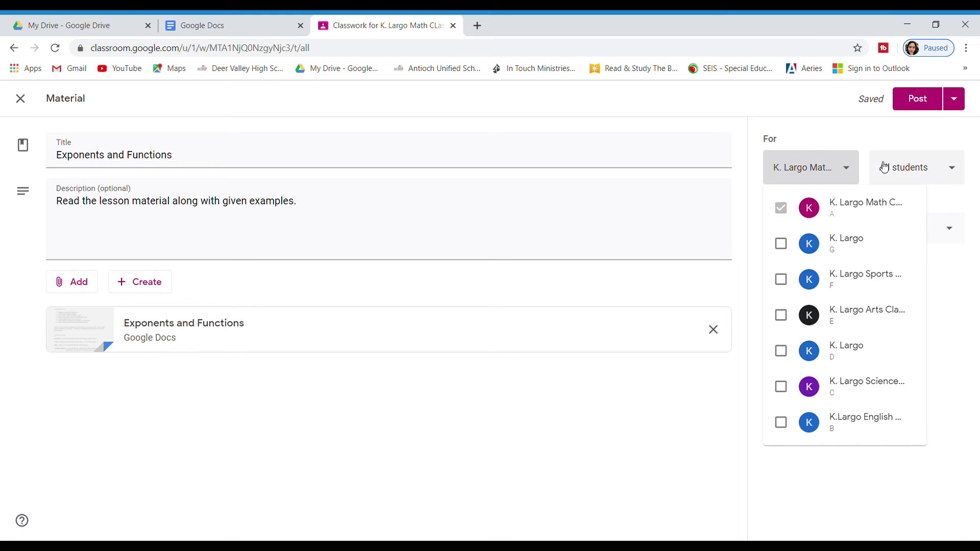
left_click(959, 172)
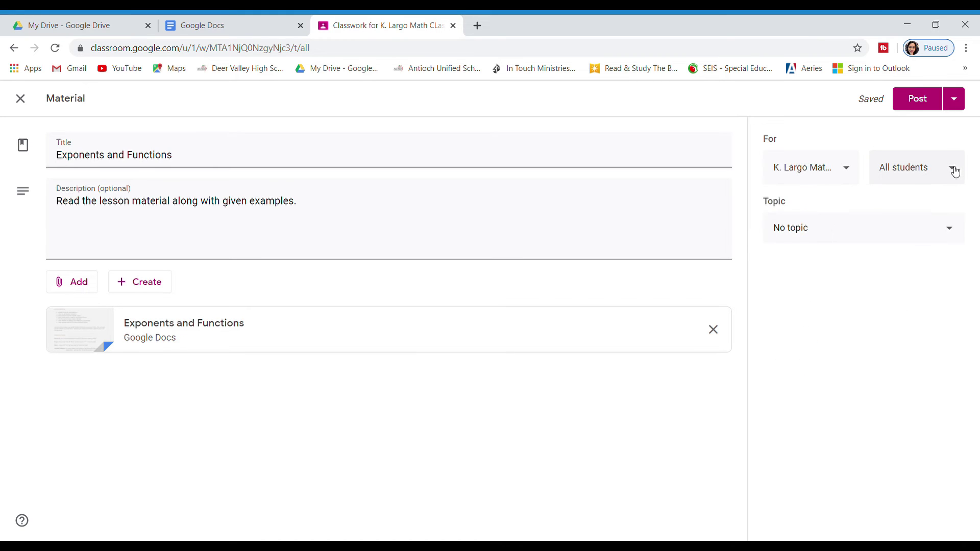
left_click(952, 228)
left_click(866, 271)
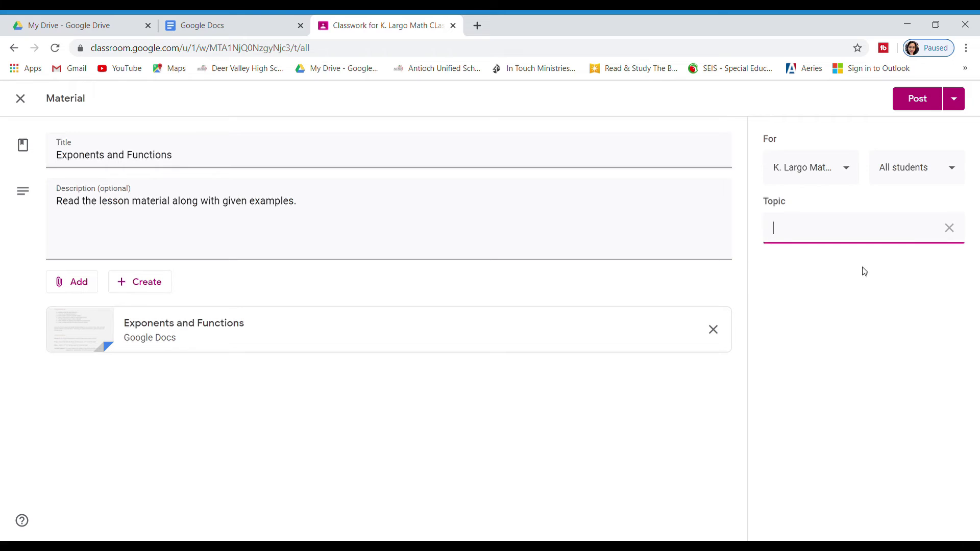
type("Expon")
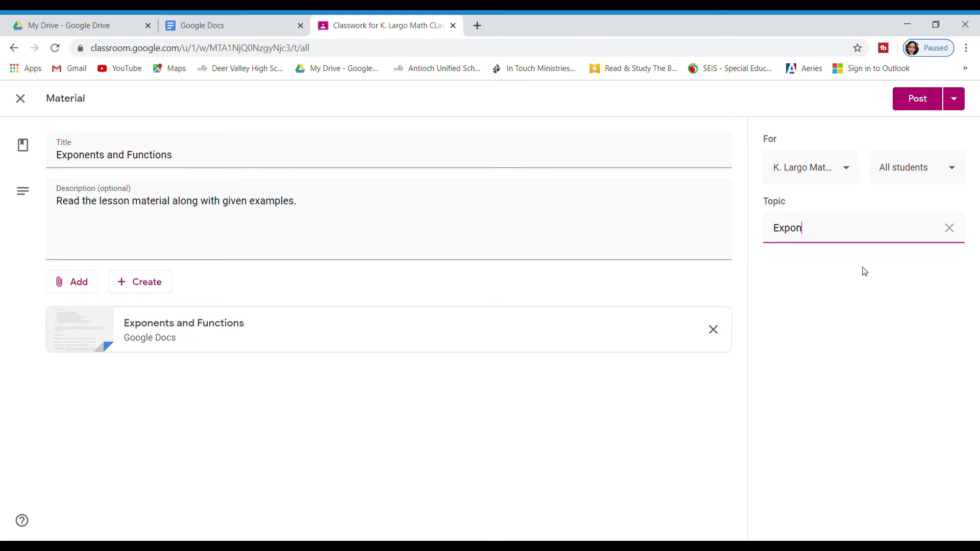
type("ents and Functions")
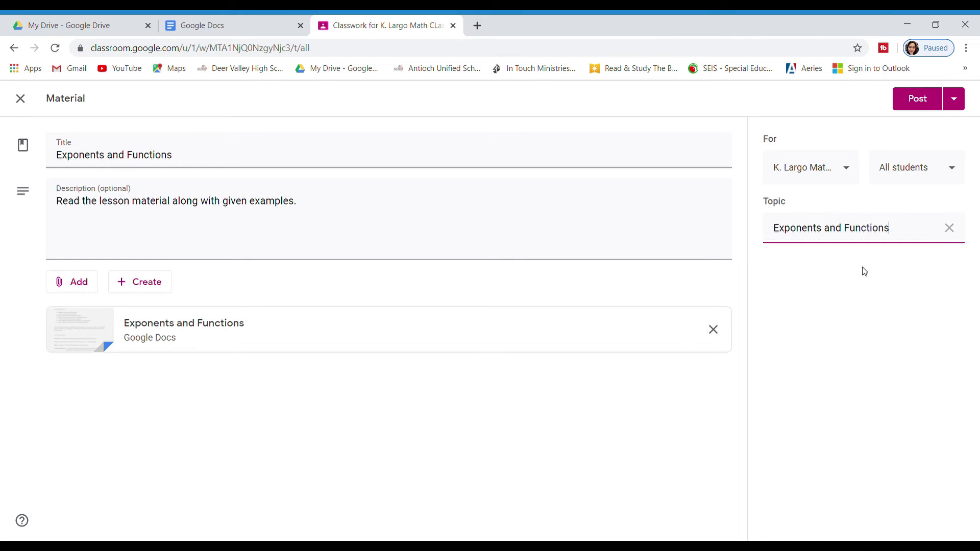
left_click(850, 296)
left_click(919, 98)
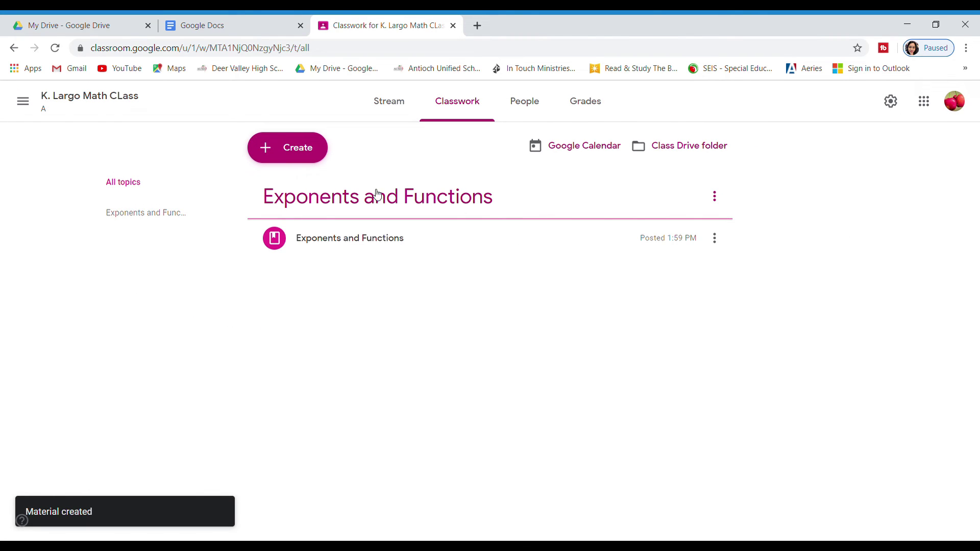
Create a new quiz assignment titled "Activity 1".
left_click(288, 150)
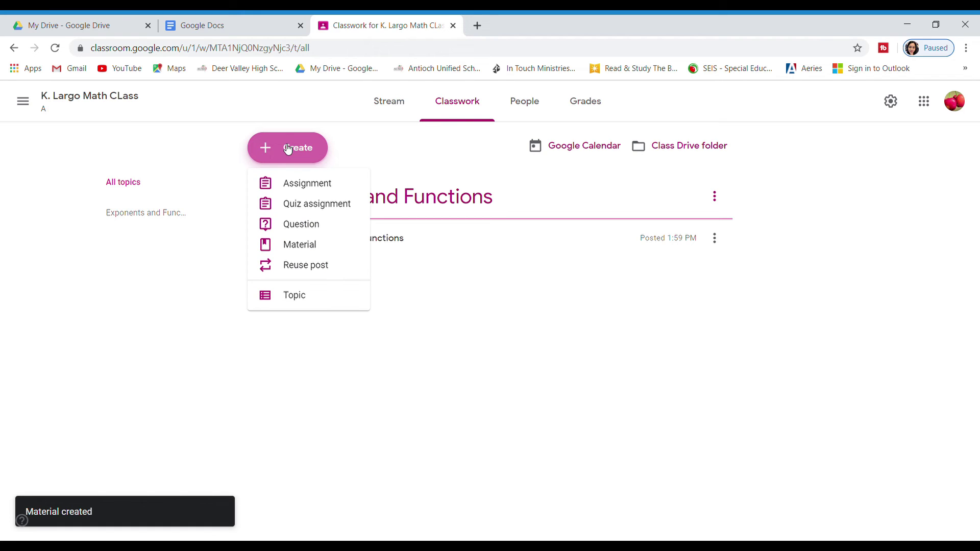
left_click(297, 205)
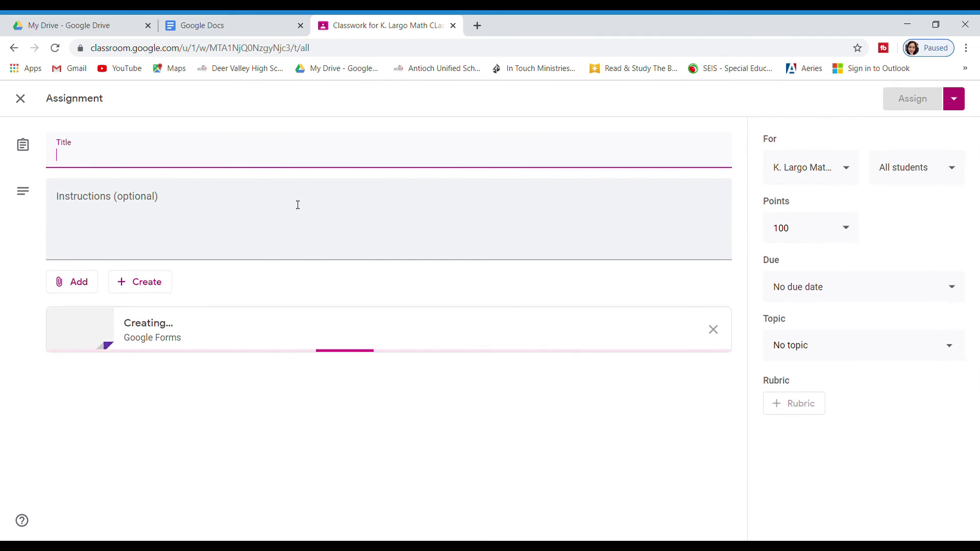
type("Act")
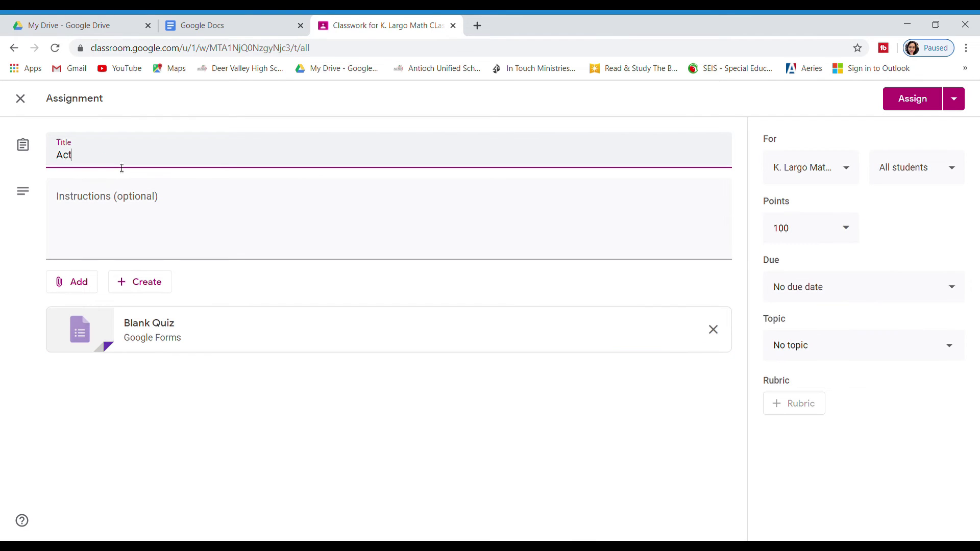
type("ivity 1")
Enter the assignment's instructions "Answer 1-12. Show your solution.".
left_click(84, 215)
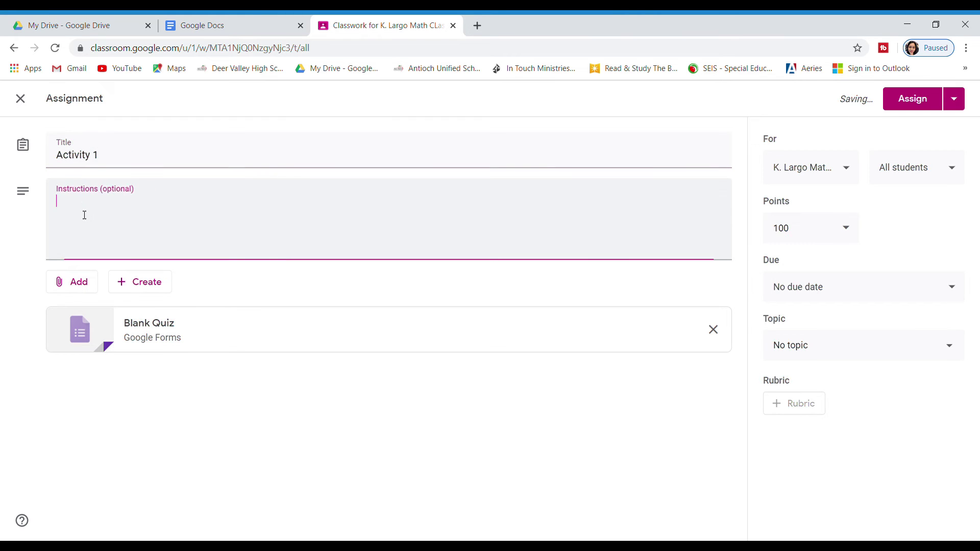
type("Answer")
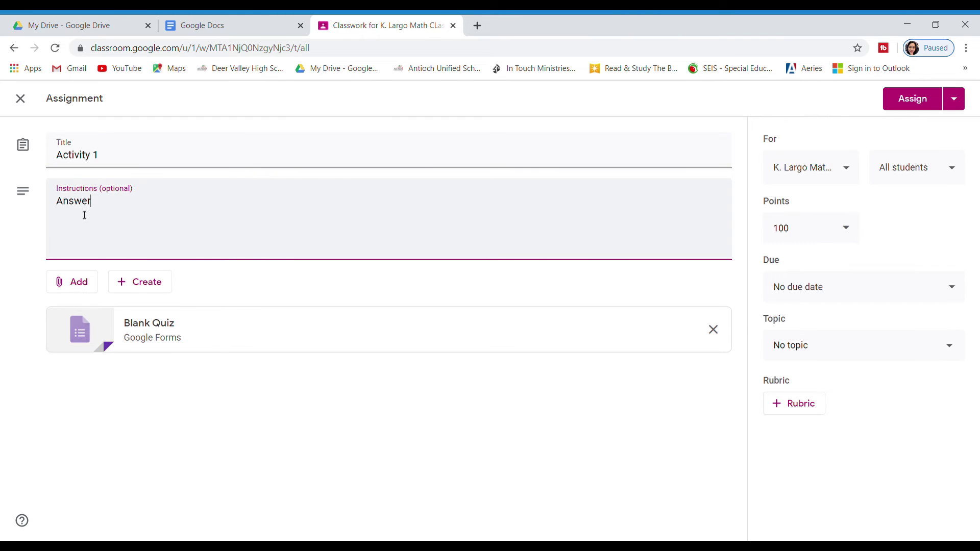
type(" 1-12. Show your solution.")
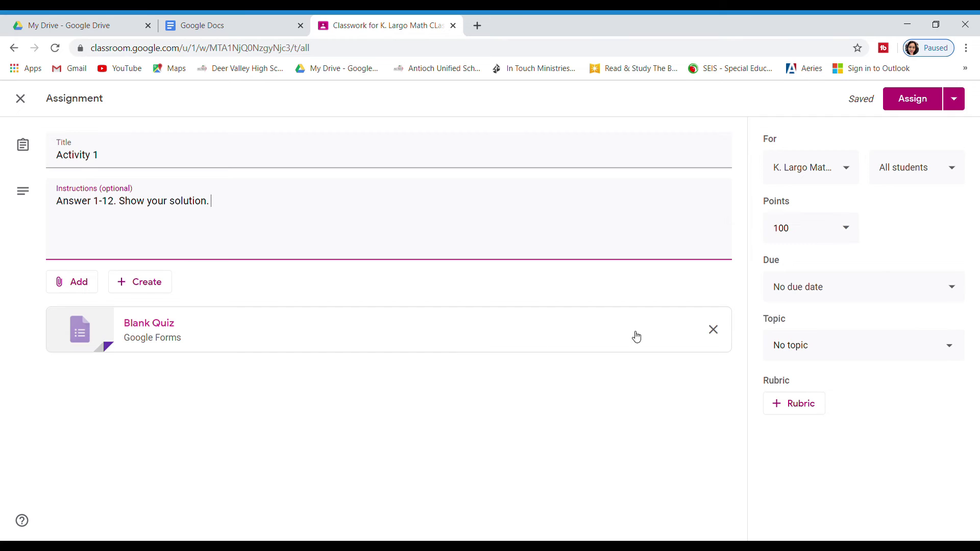
Replace the Blank Quiz form attached to the assignment with the Activity 1 document from Google Drive.
left_click(714, 331)
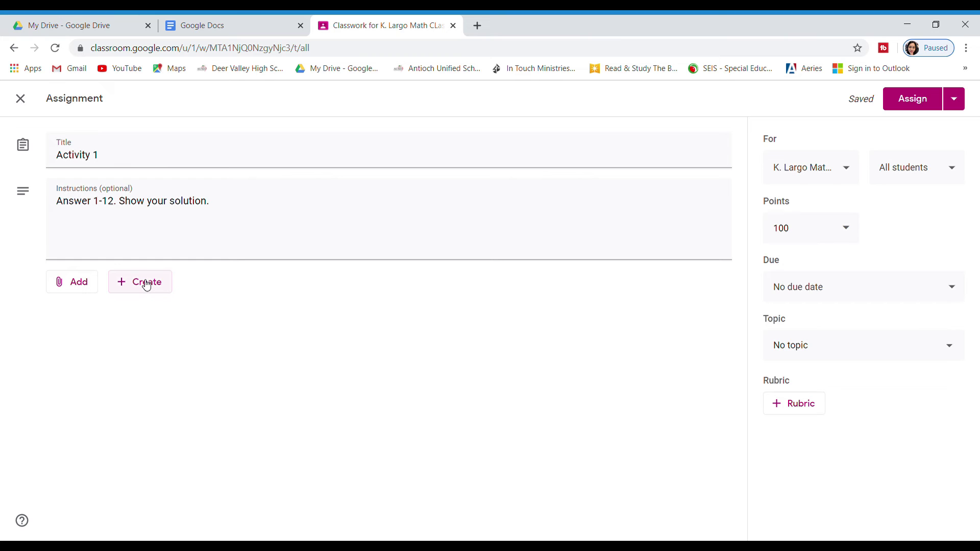
left_click(77, 282)
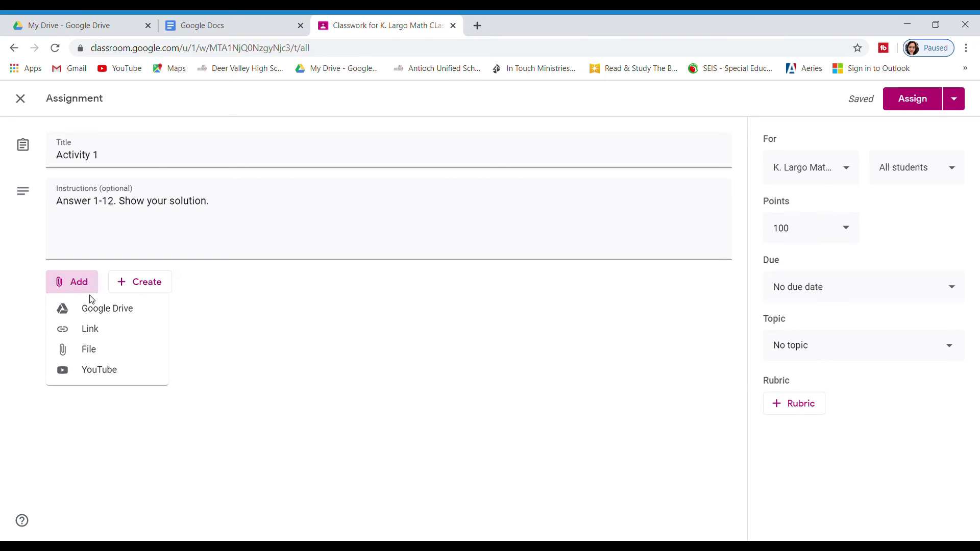
left_click(98, 307)
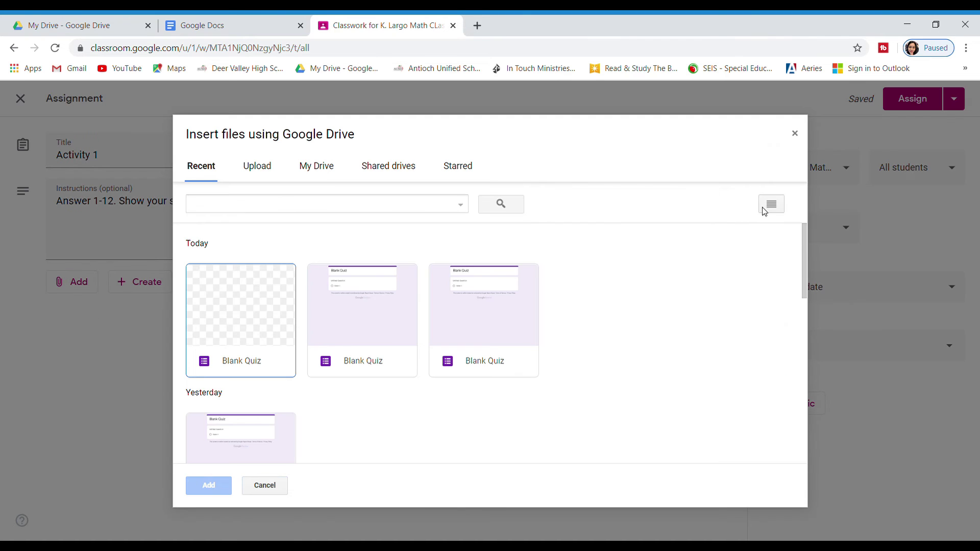
left_click_drag(804, 238, 800, 337)
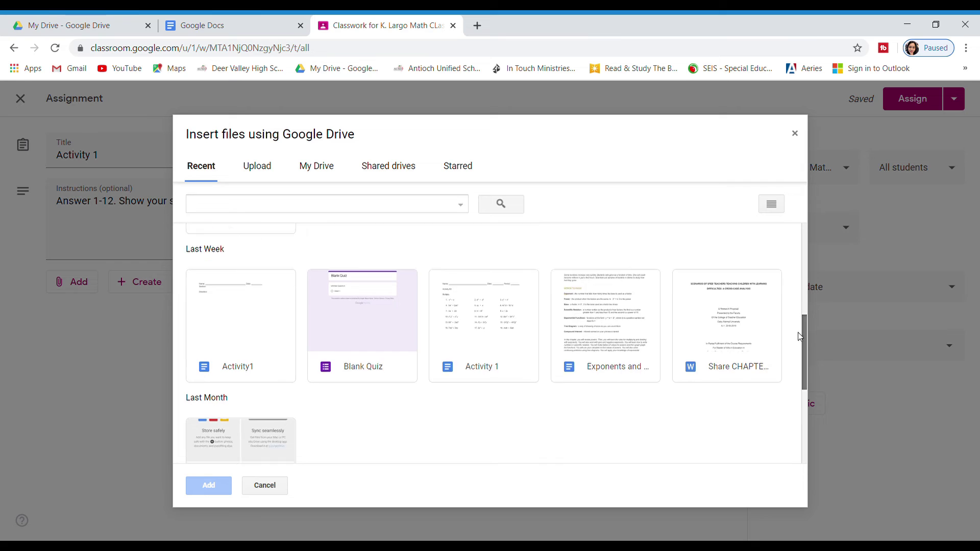
double_click(489, 293)
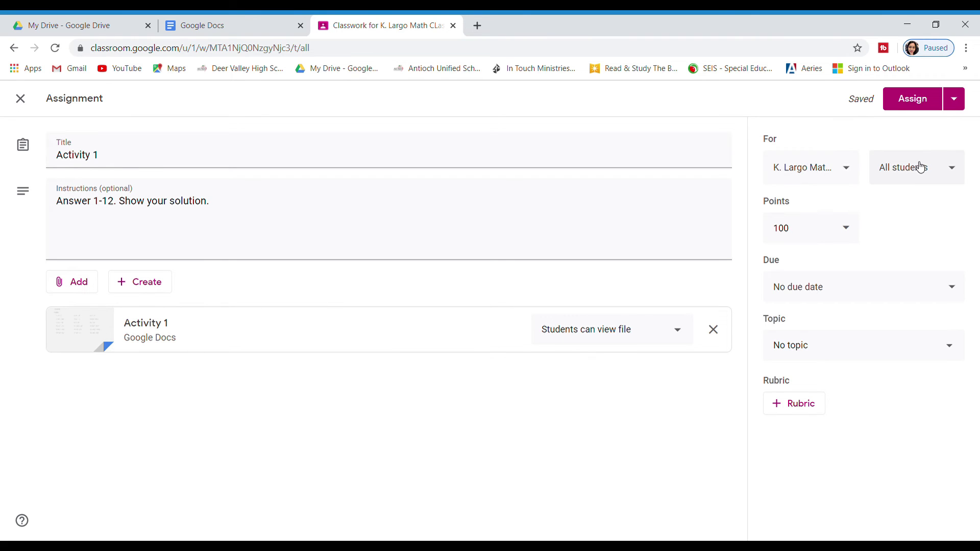
Set the Activity 1 assignment's points to 12.
left_click(849, 230)
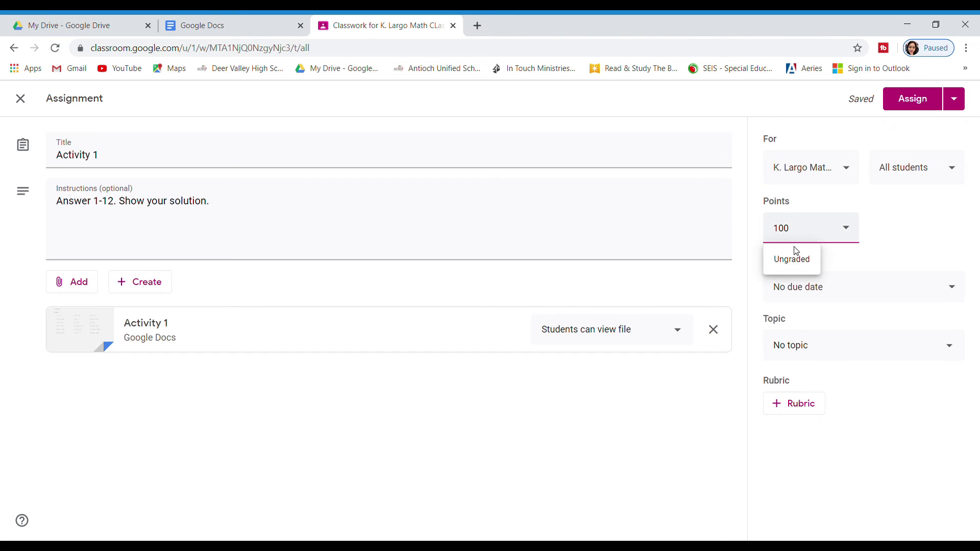
key("BackSpace")
key("BackSpace")
key("BackSpace")
type("12")
left_click(927, 244)
Set the assignment's due date to June 3, 2020, keeping the 11:59 PM due time.
left_click(960, 288)
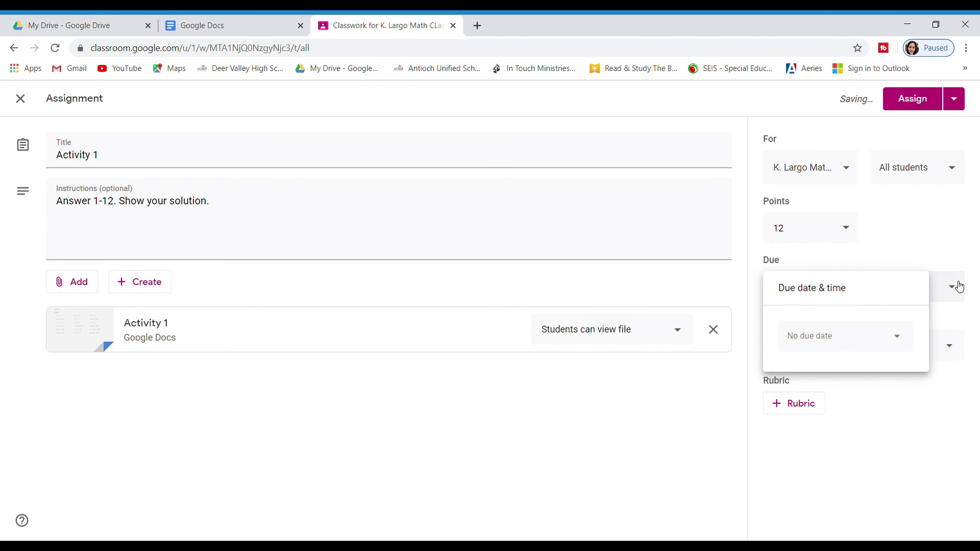
left_click(904, 341)
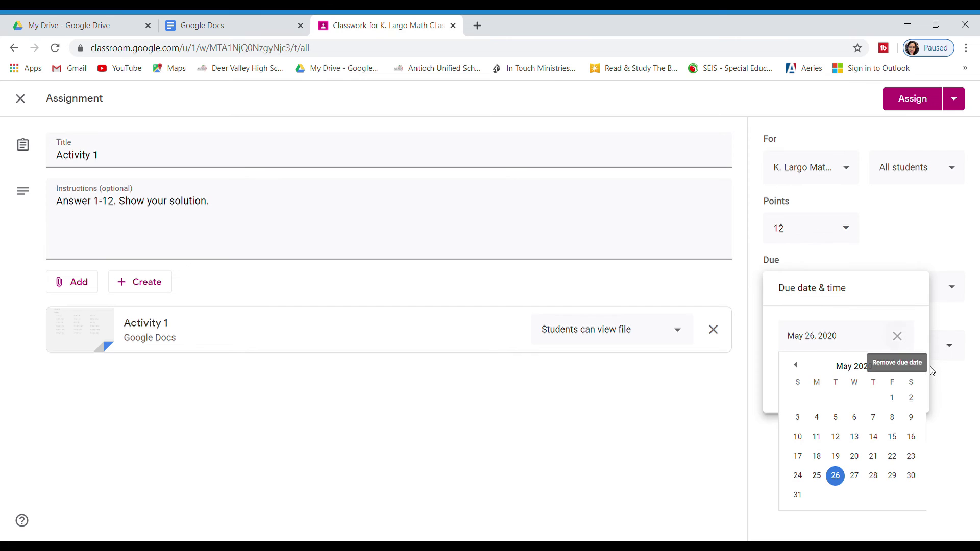
left_click(912, 365)
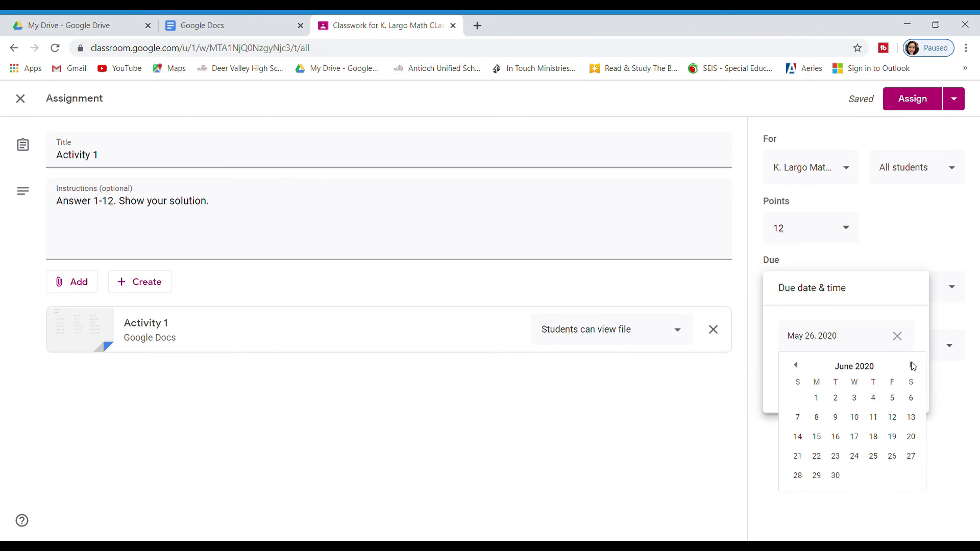
left_click(855, 399)
left_click(826, 384)
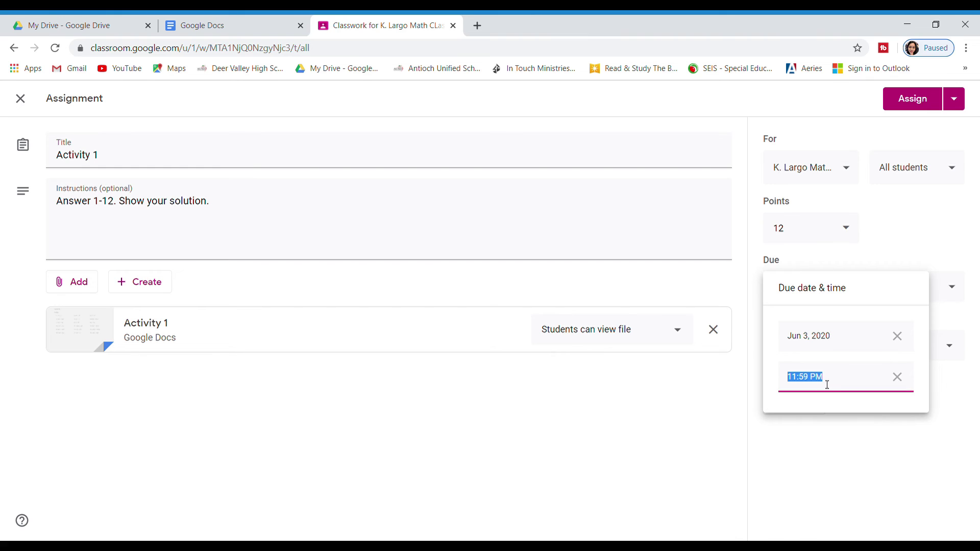
left_click(846, 449)
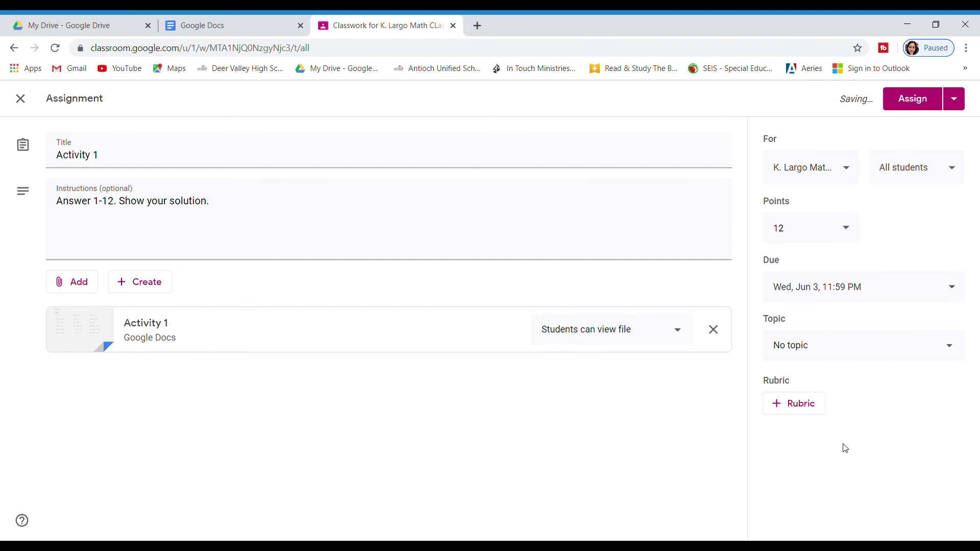
Enter "Exponents and Functions" as the assignment's topic and assign it to the class.
left_click(955, 352)
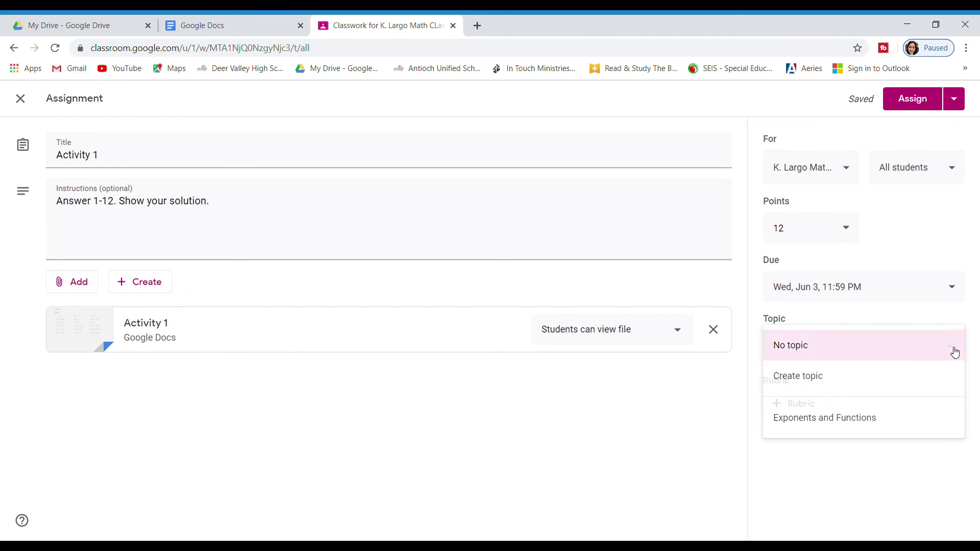
left_click(872, 388)
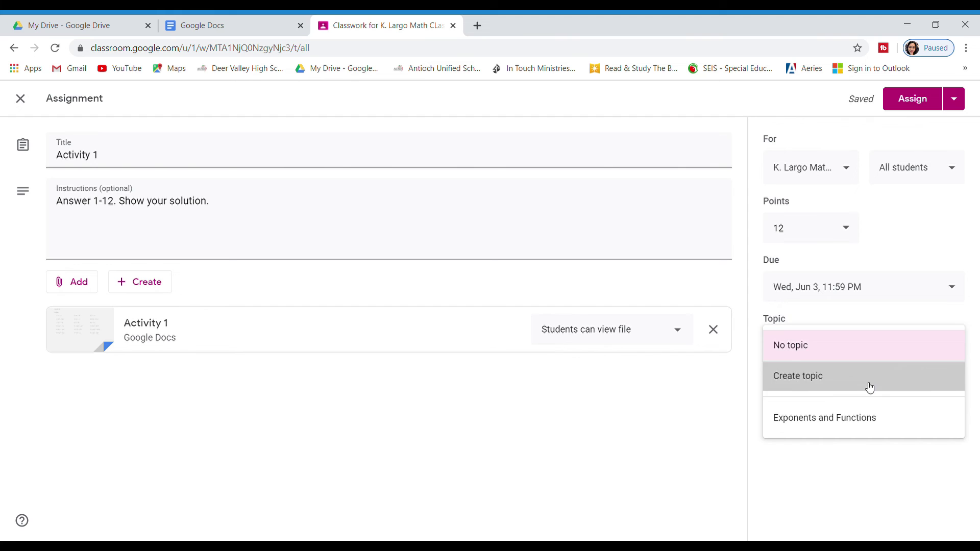
type("Expon")
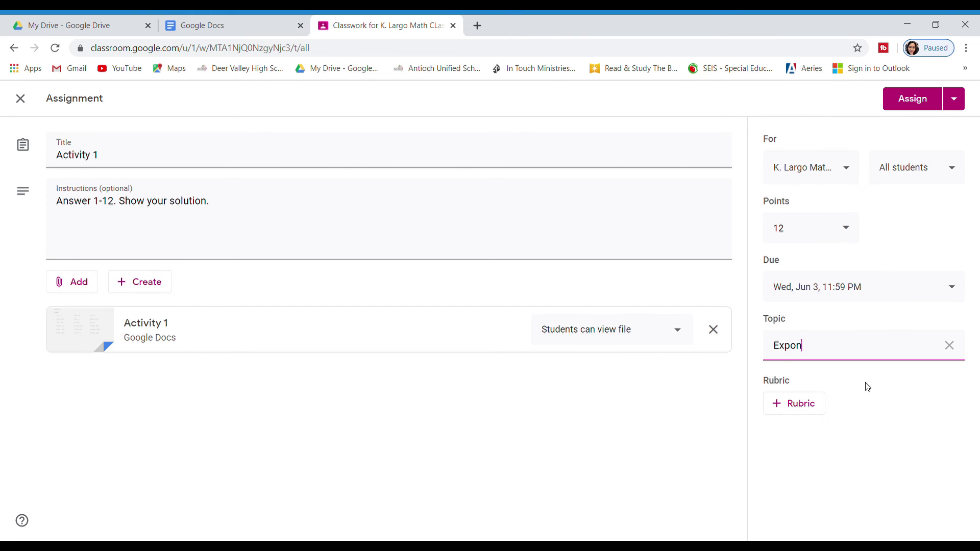
type("ents and Functions")
left_click(868, 404)
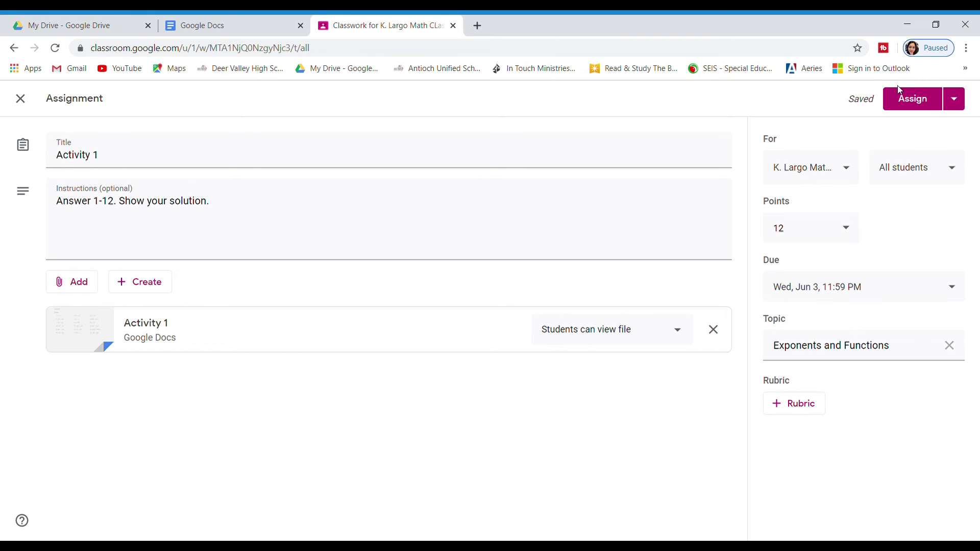
left_click(912, 104)
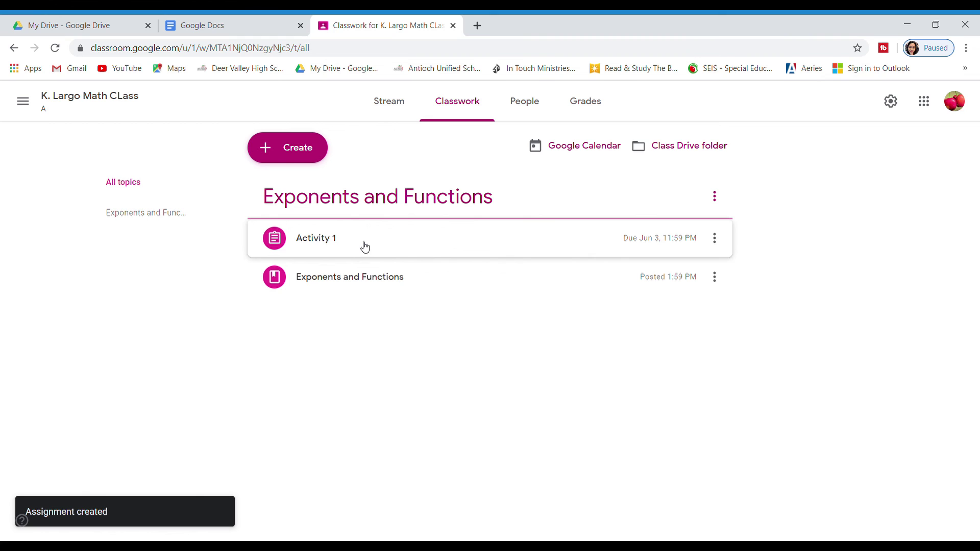
Write a stream announcement: "Good morning Math Class, i posted lesson material for you to read and activity for you to answer.".
left_click(391, 111)
left_click(438, 326)
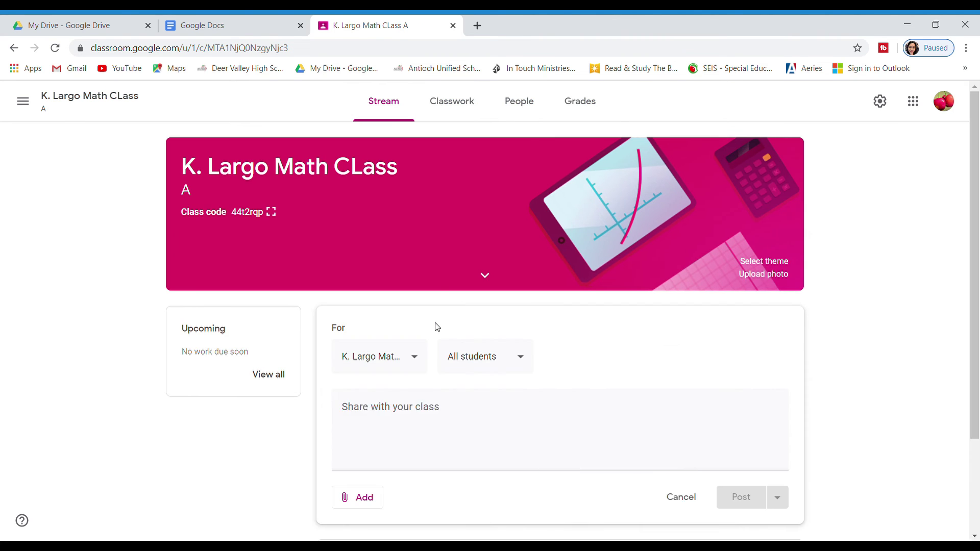
type("Good morning ")
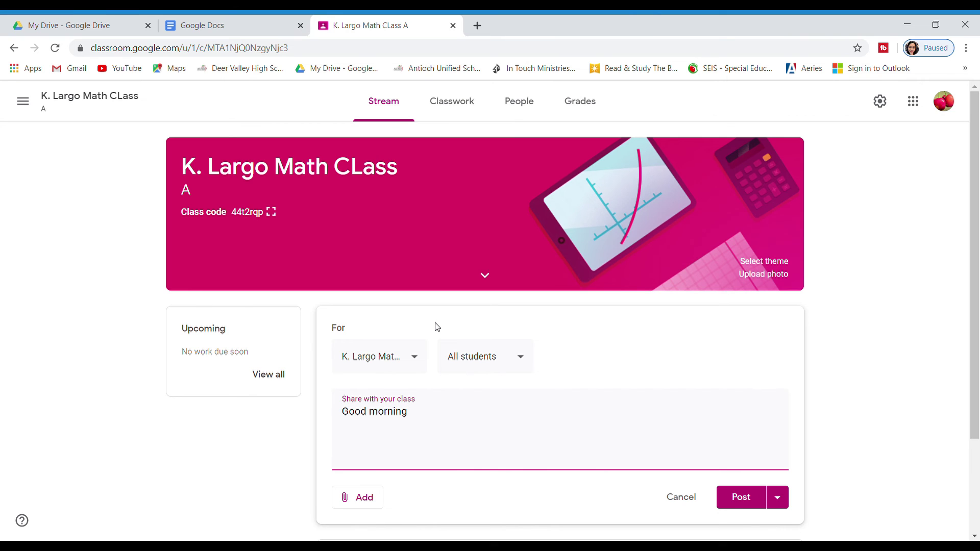
type("Math Class, i posted lesson mat")
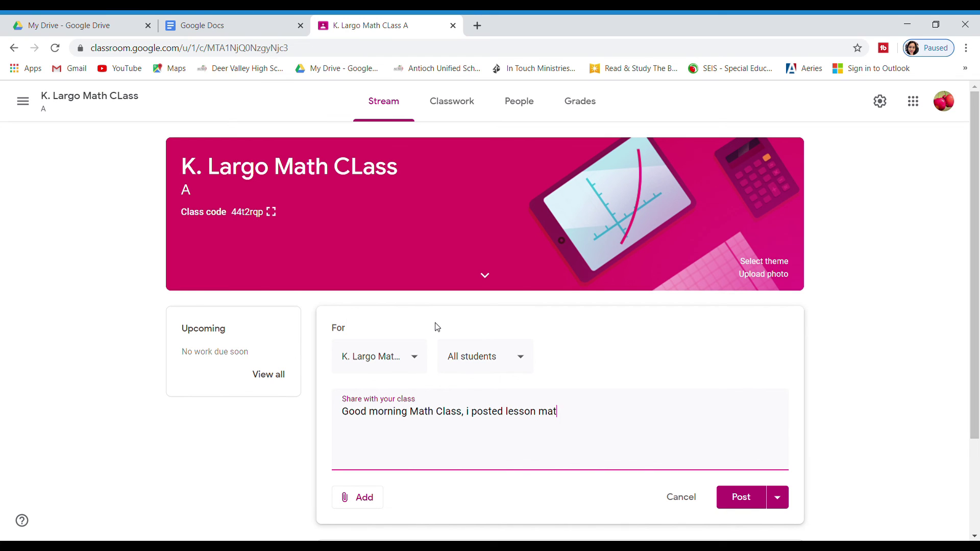
type("erial for you to read and activity for you to answer")
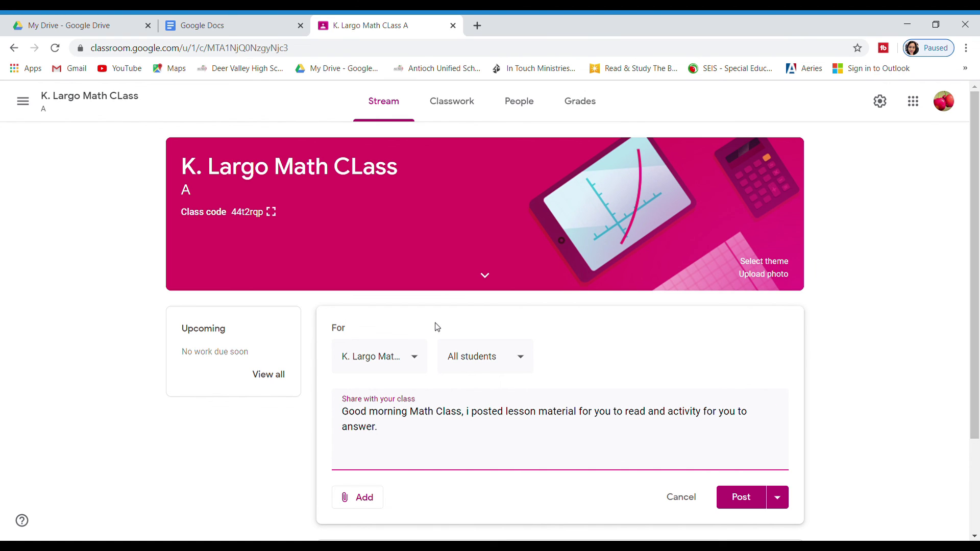
Add "If you have any questions please feel free to ask." to the announcement and post it to the class.
type(". If you have any questions please ")
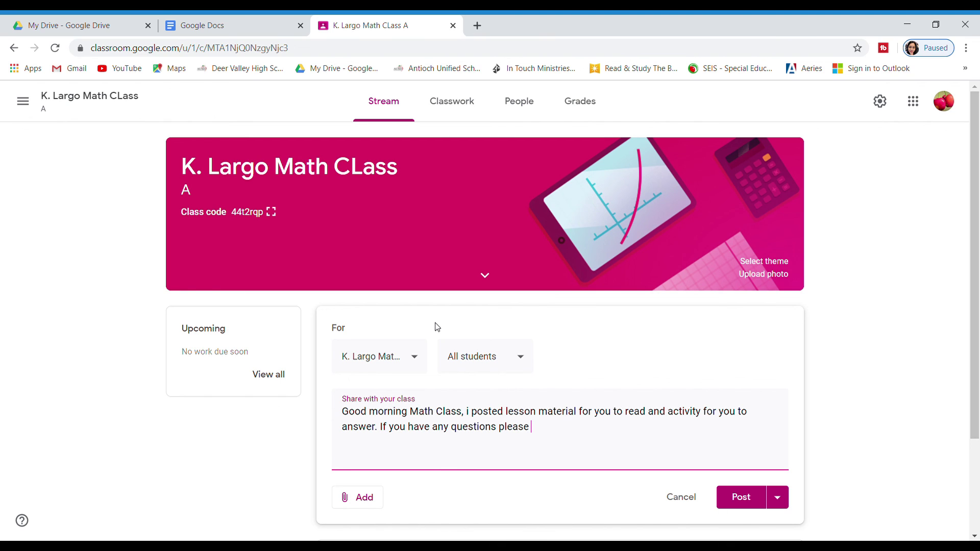
type("feel free to ask.")
left_click(744, 497)
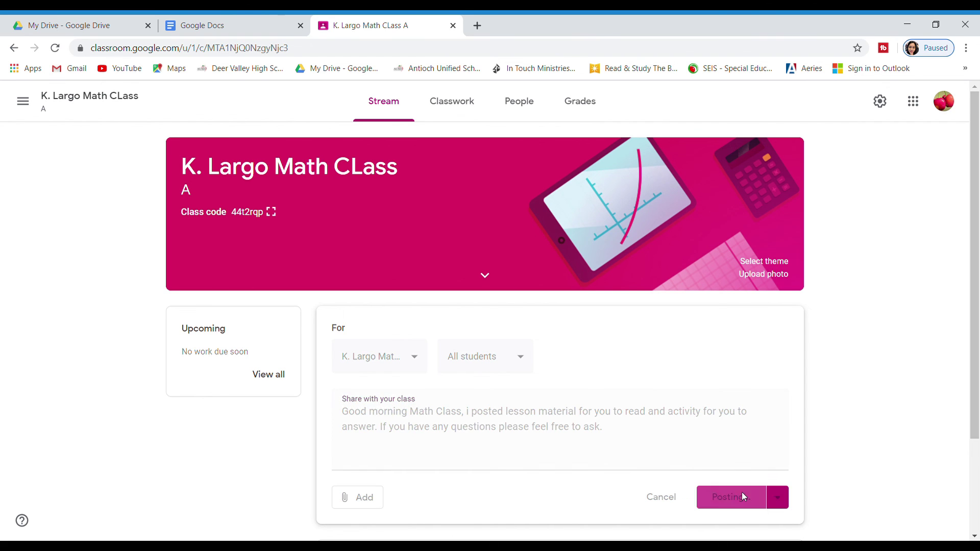